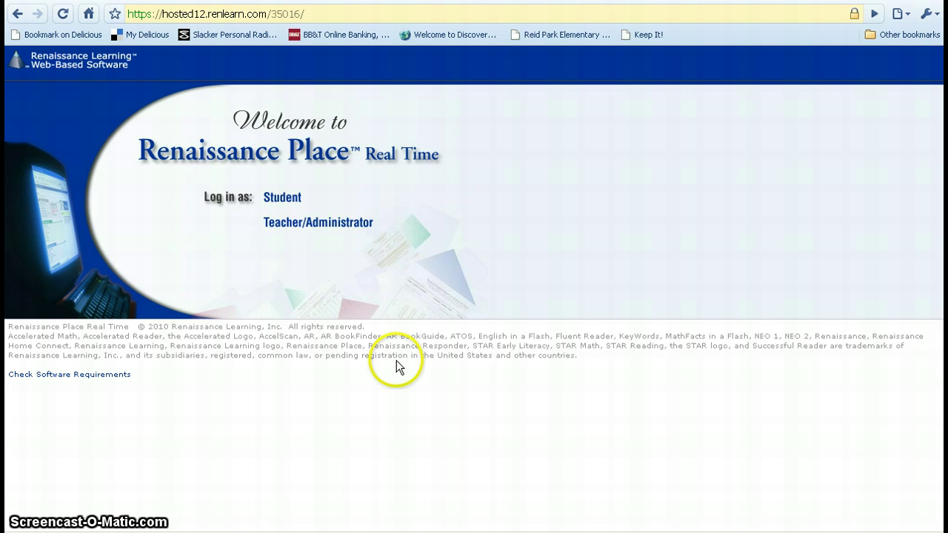
On the Teacher/Administrator login page, enter the teacher's user name and account password
left_click(330, 224)
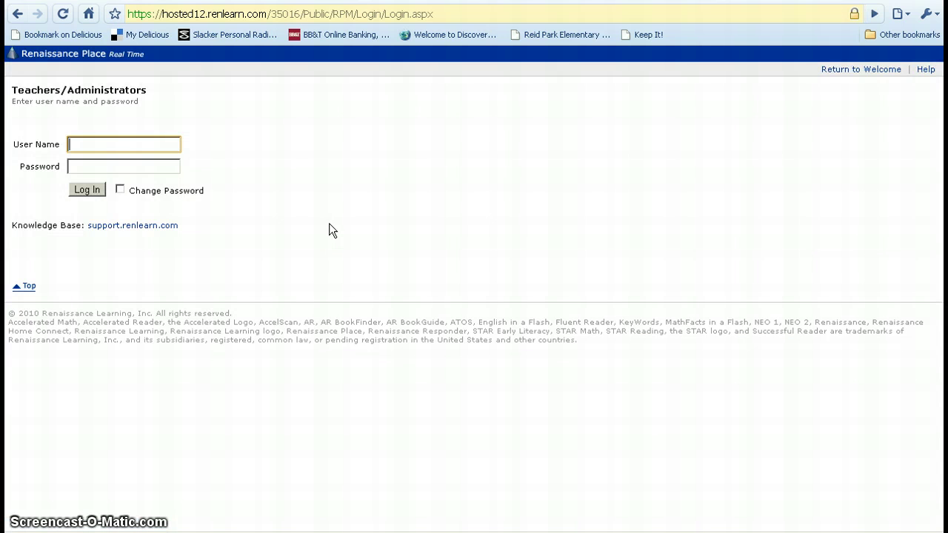
left_click(87, 142)
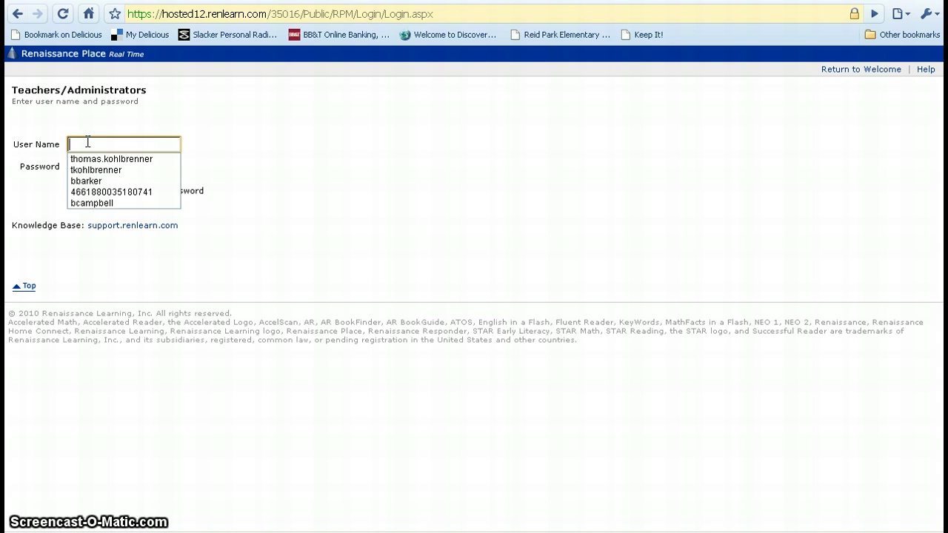
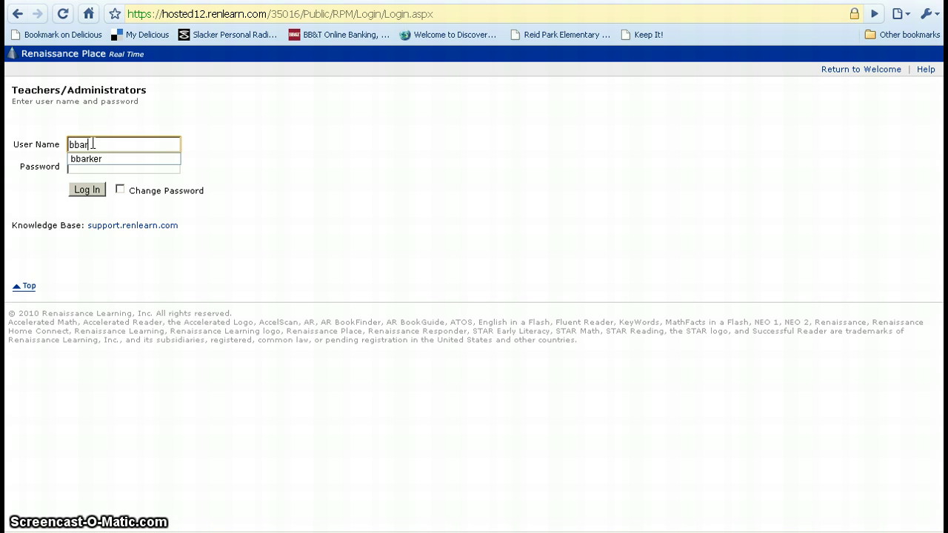
left_click(97, 171)
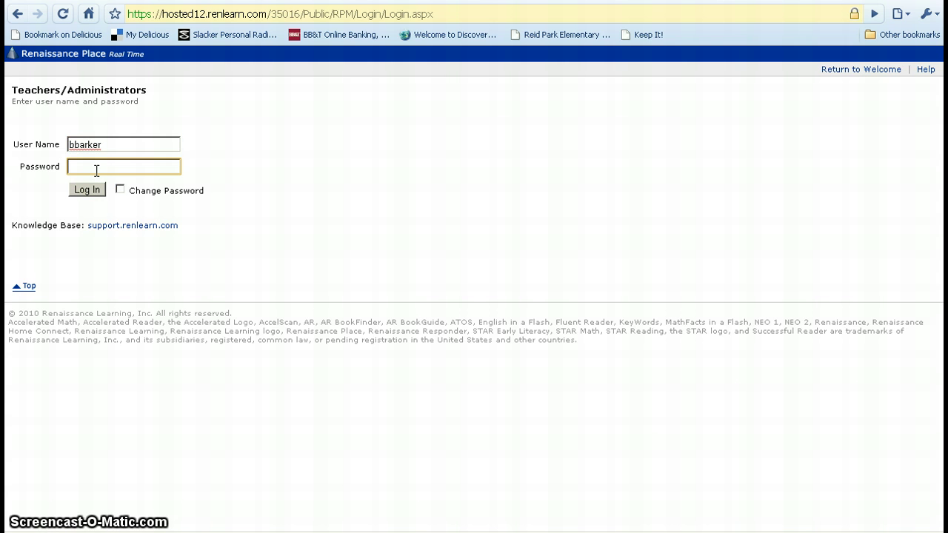
left_click(91, 167)
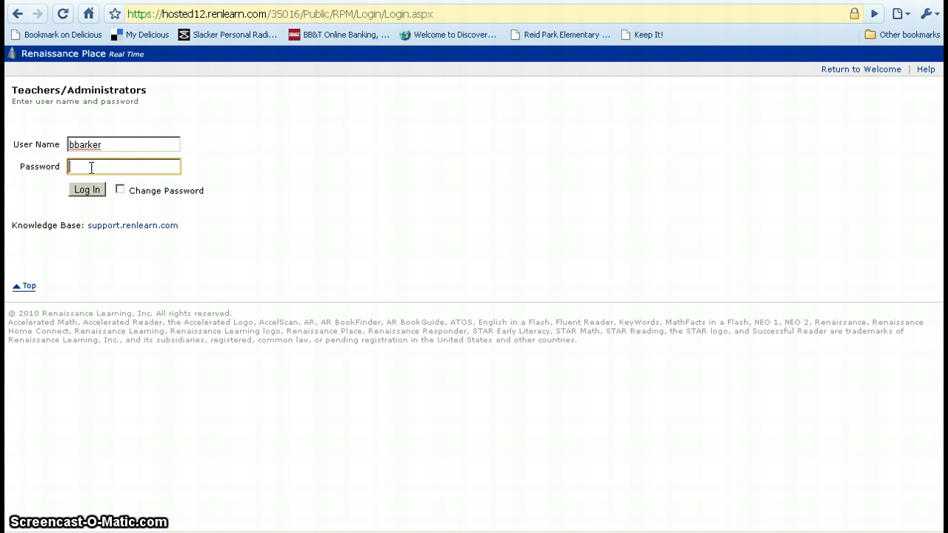
type("••••••")
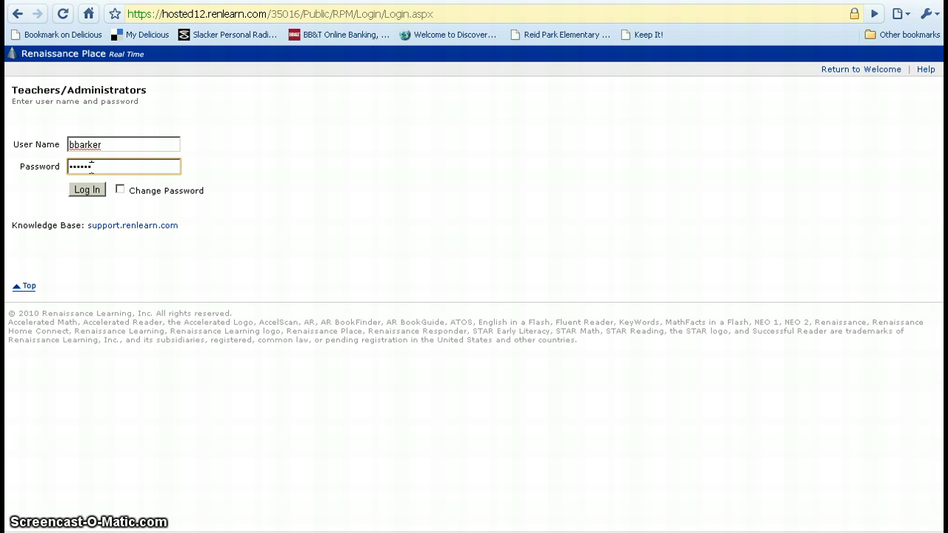
type("•")
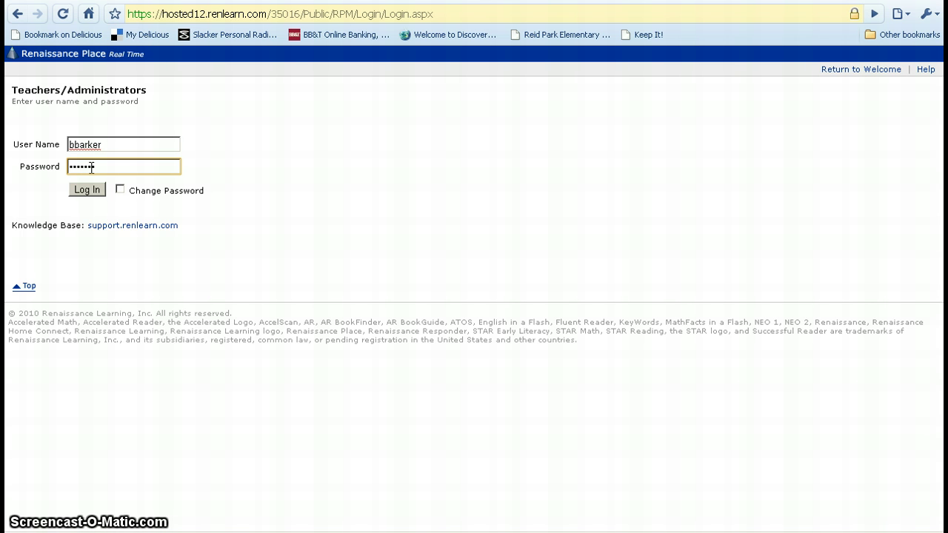
left_click(87, 190)
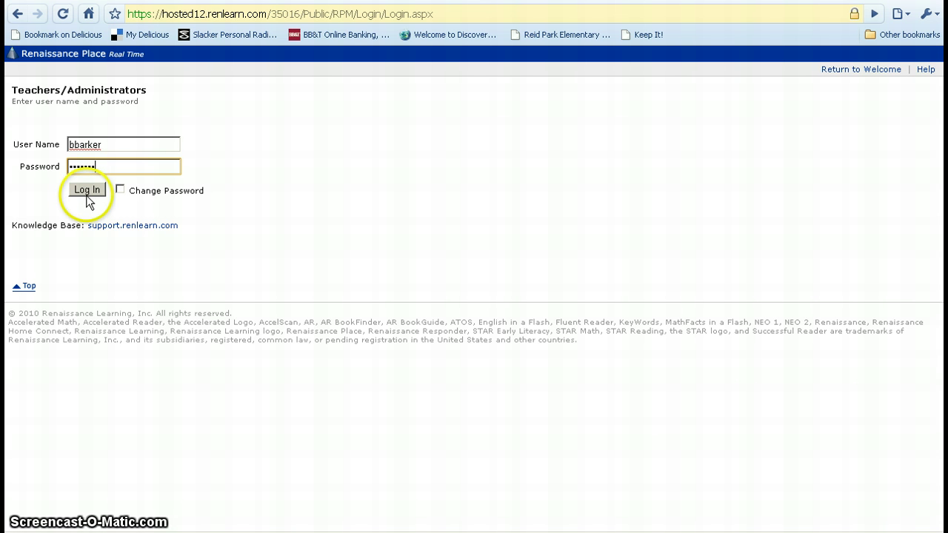
Sign in, then enter a new password, confirm it, and save the change
left_click(87, 191)
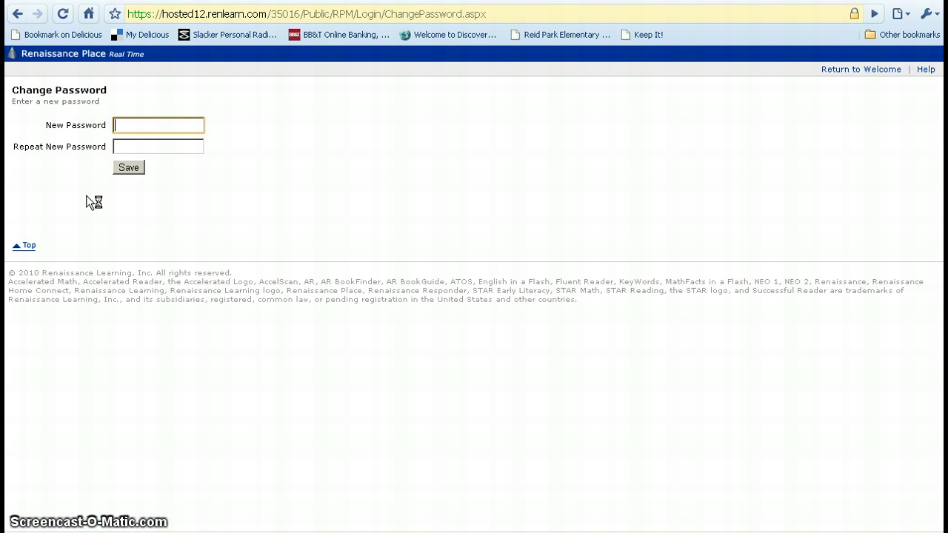
left_click(131, 144)
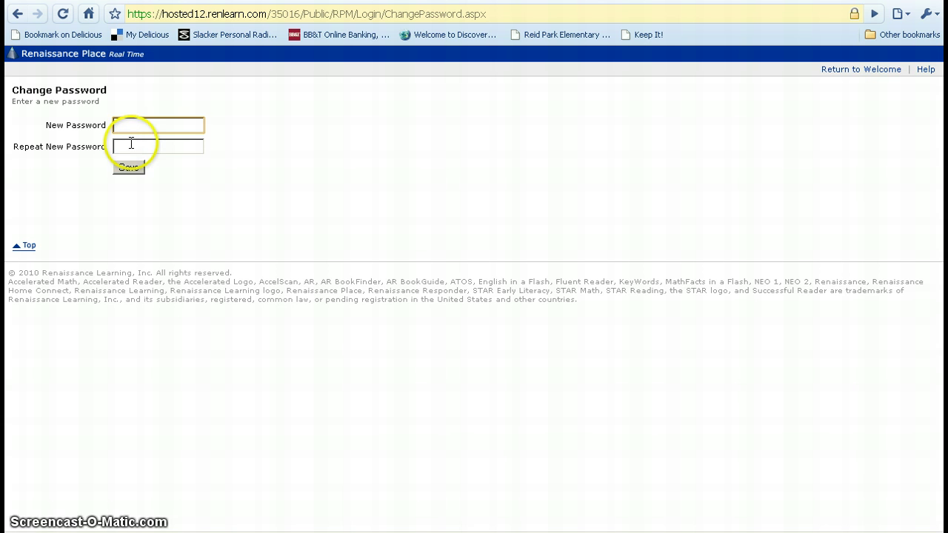
left_click(134, 128)
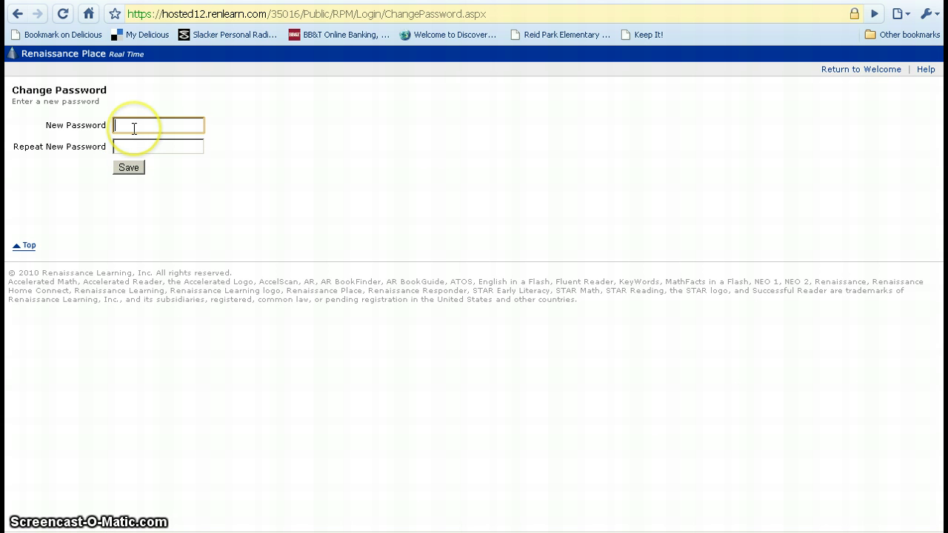
type("••••")
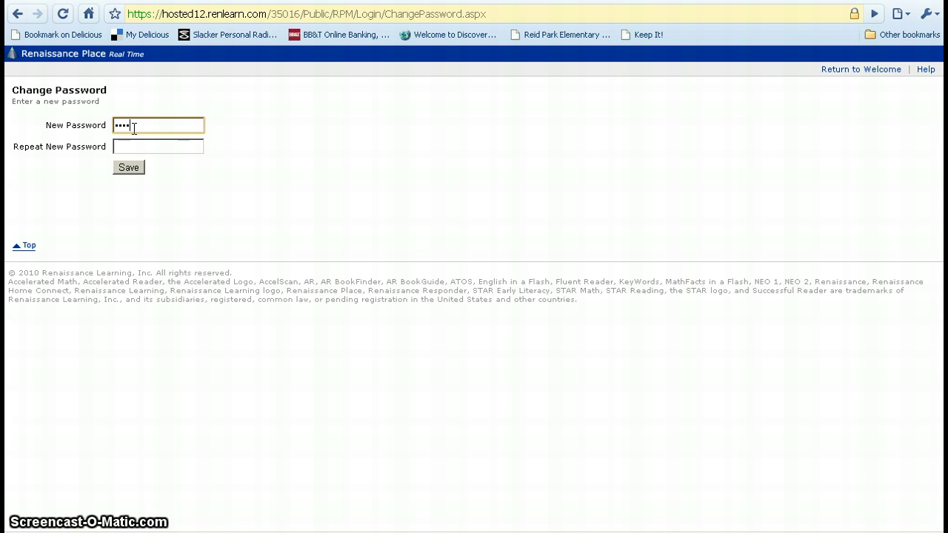
type("••")
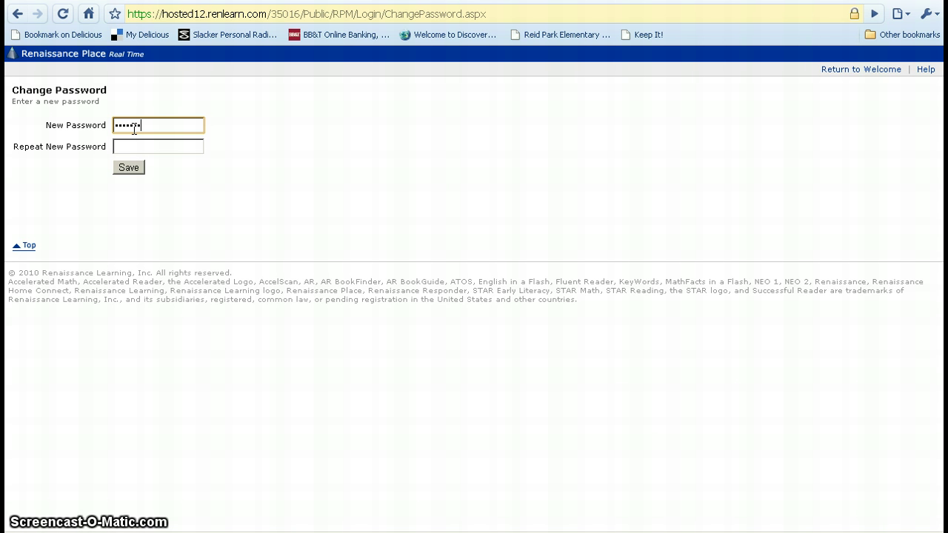
key("Tab")
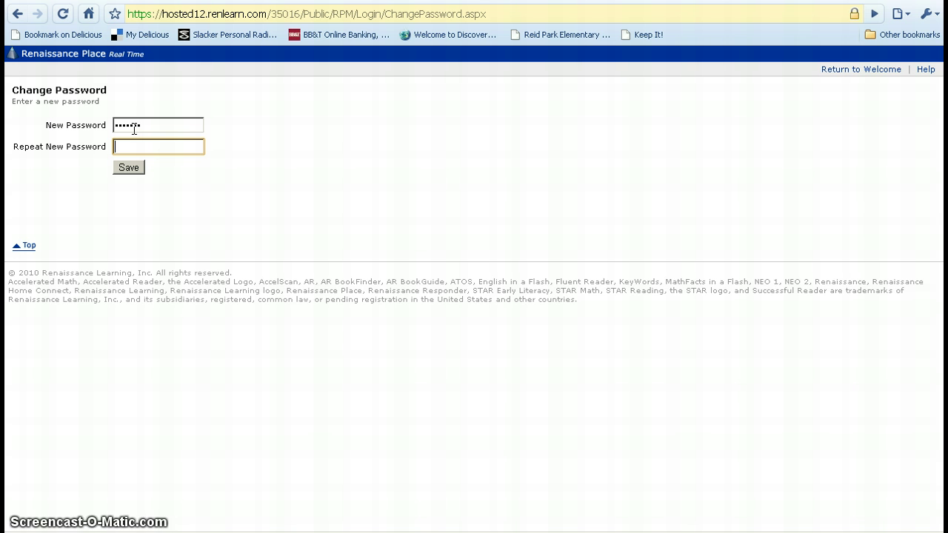
type("•••••••")
left_click(136, 132)
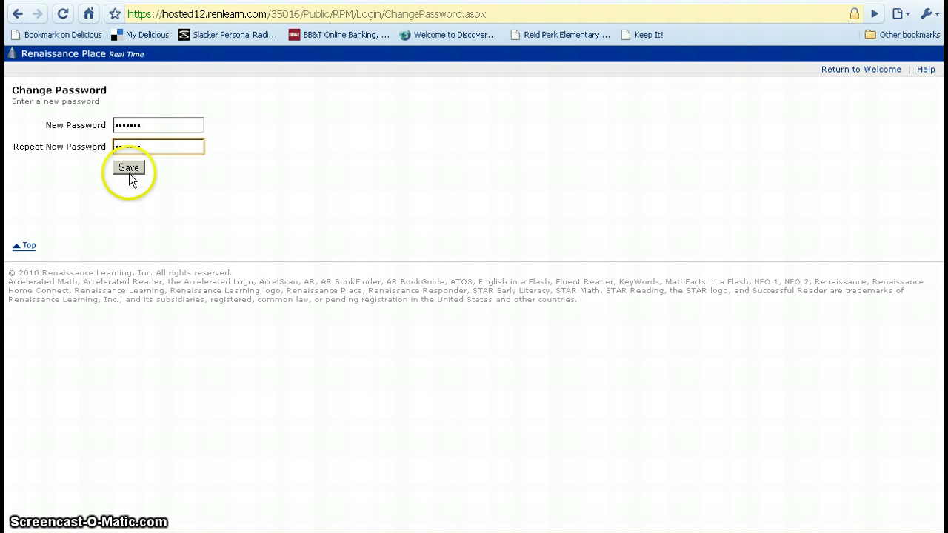
left_click(132, 170)
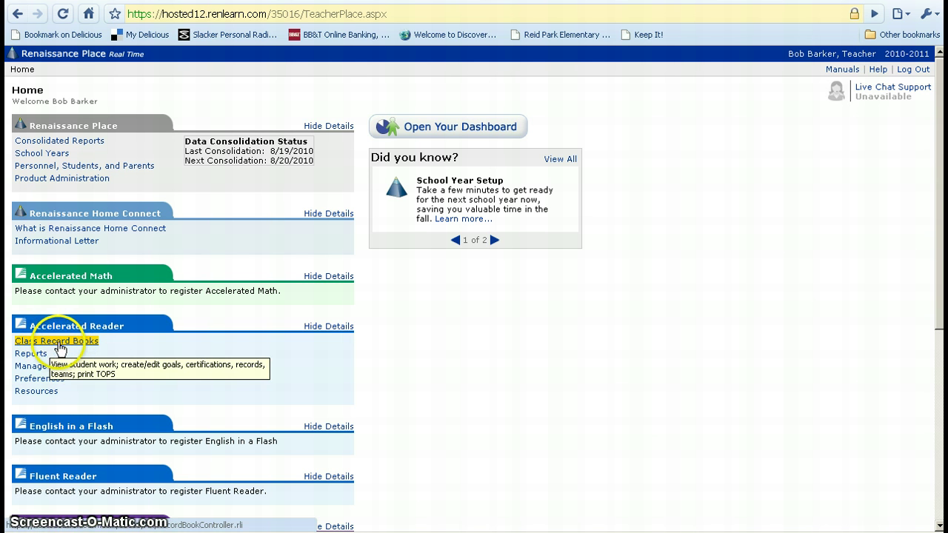
Go to Class Record Books and open the Reading Practice Goals record book
left_click(60, 348)
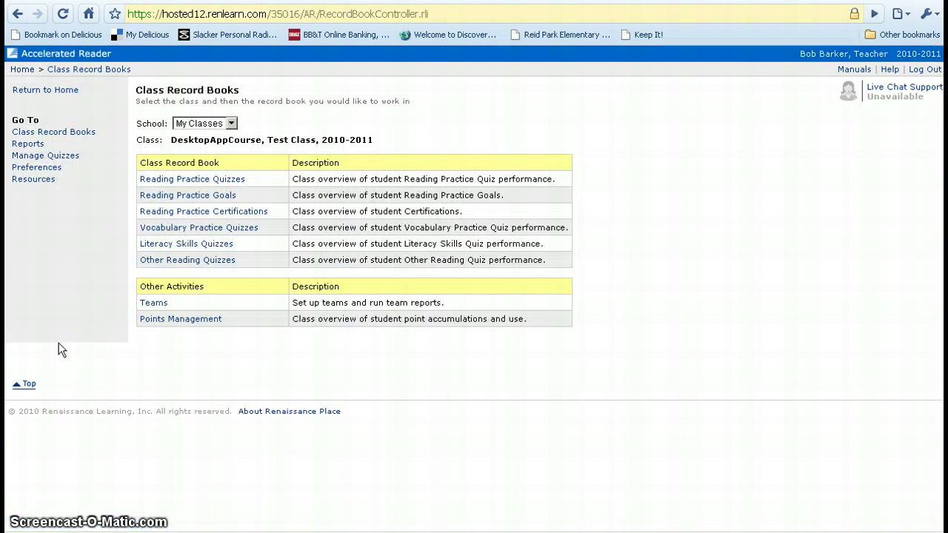
left_click(192, 198)
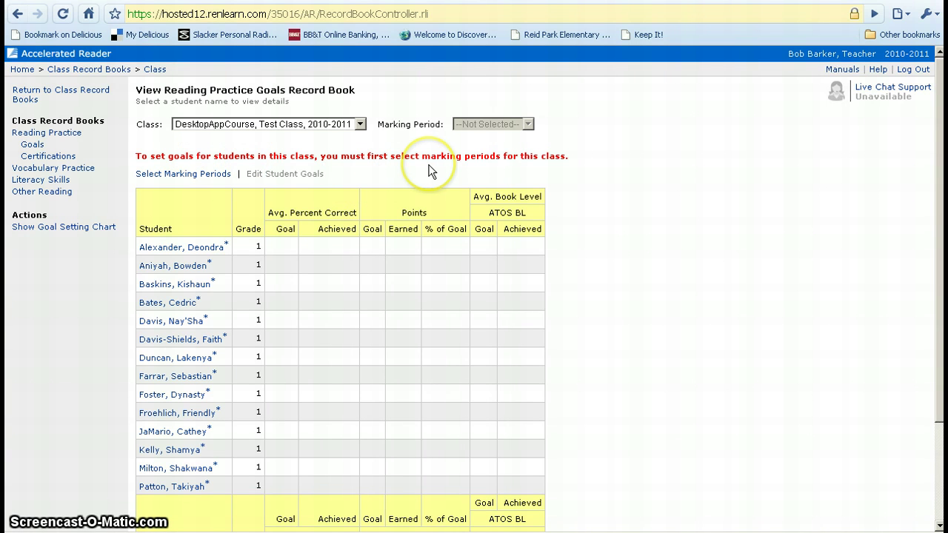
Select and save the 2010-2011 Full School Year marking period for the test class
left_click(182, 177)
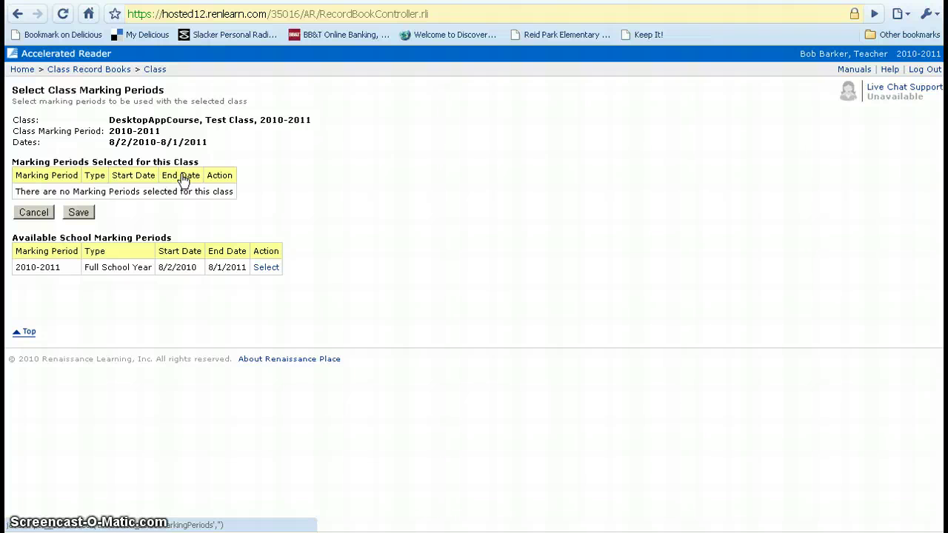
left_click(33, 256)
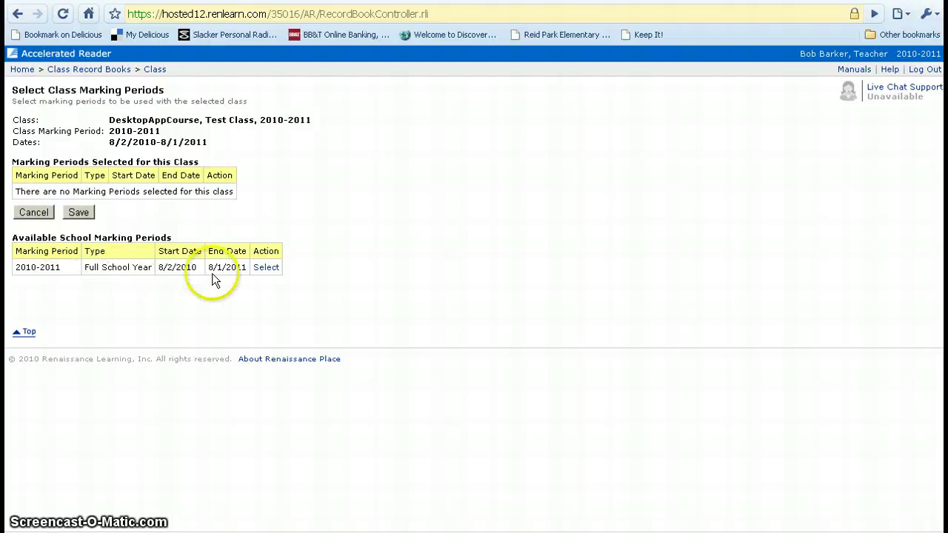
left_click(270, 273)
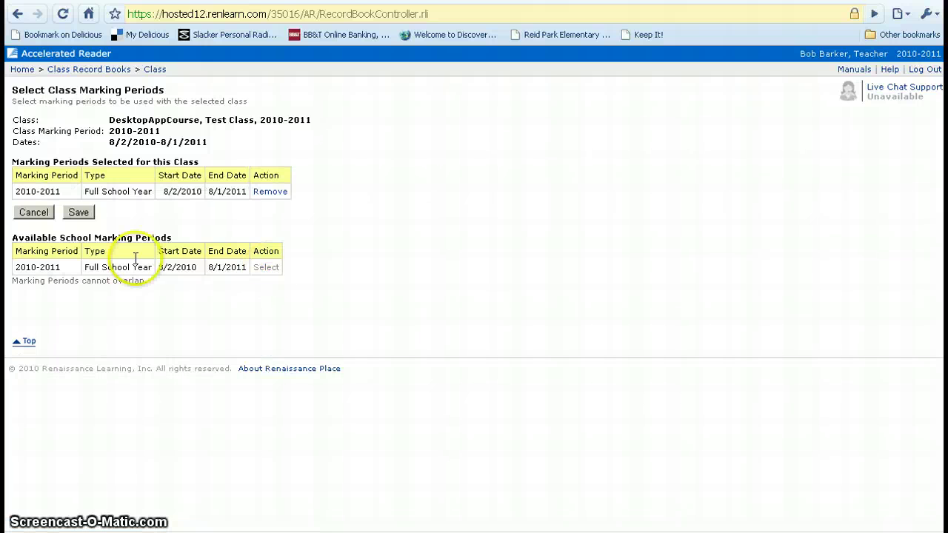
left_click(79, 213)
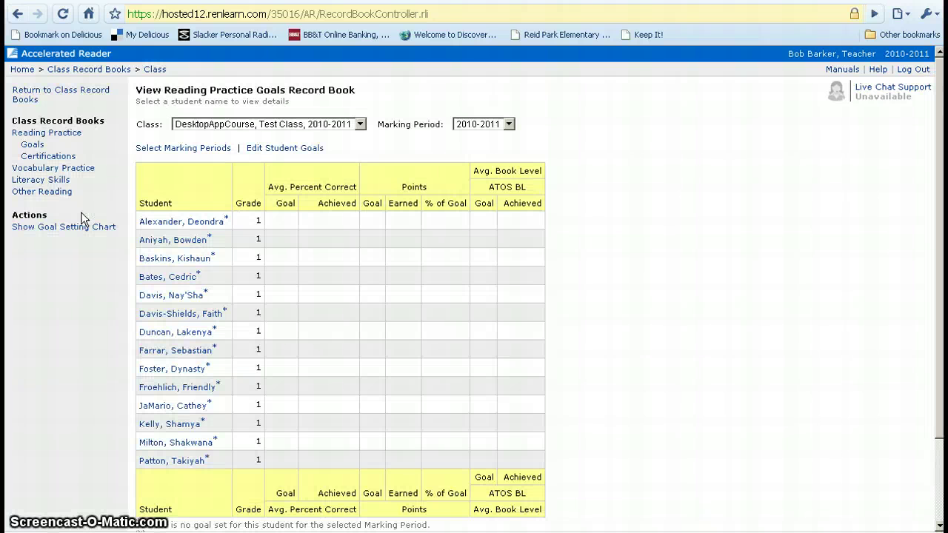
Open Edit Student Goals for 2010-2011 and review each student's 85% default goal
left_click(300, 239)
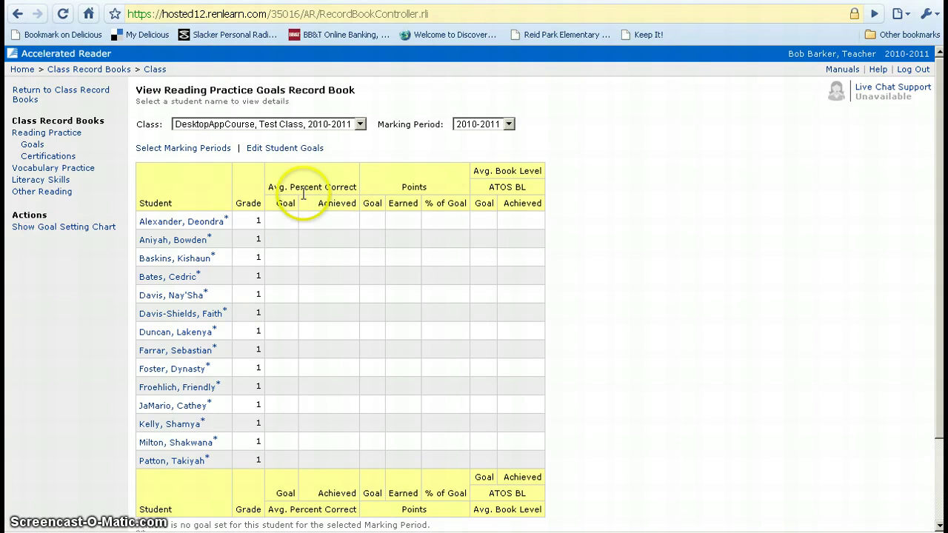
left_click(285, 153)
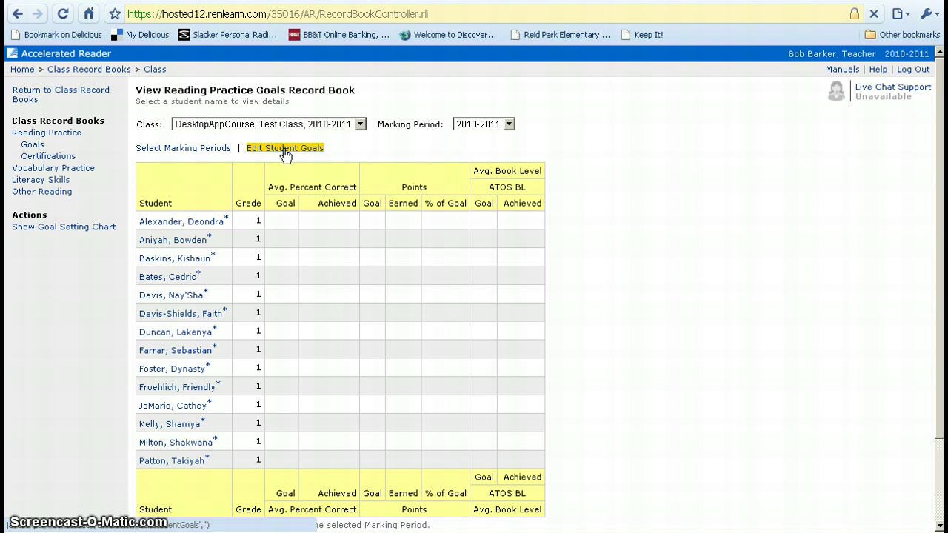
left_click(286, 151)
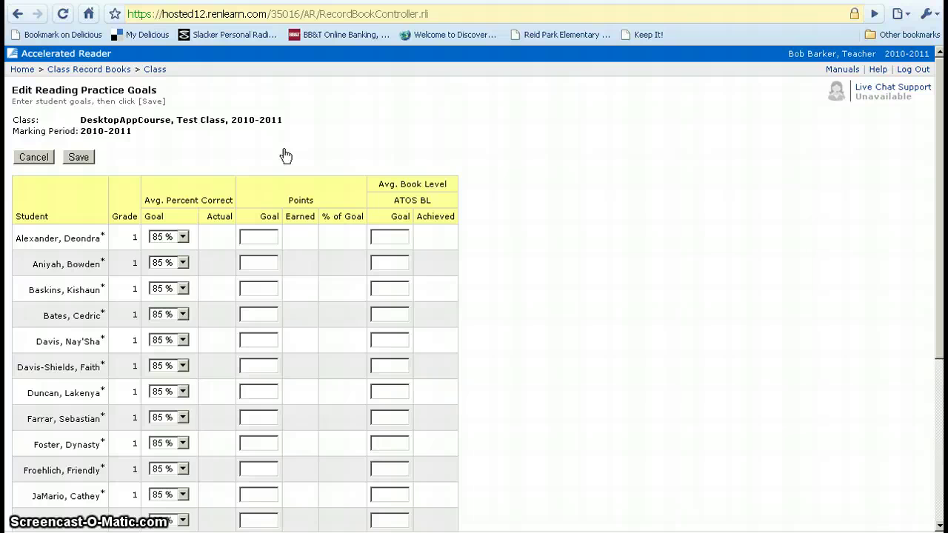
scroll(284, 149, "down", 3)
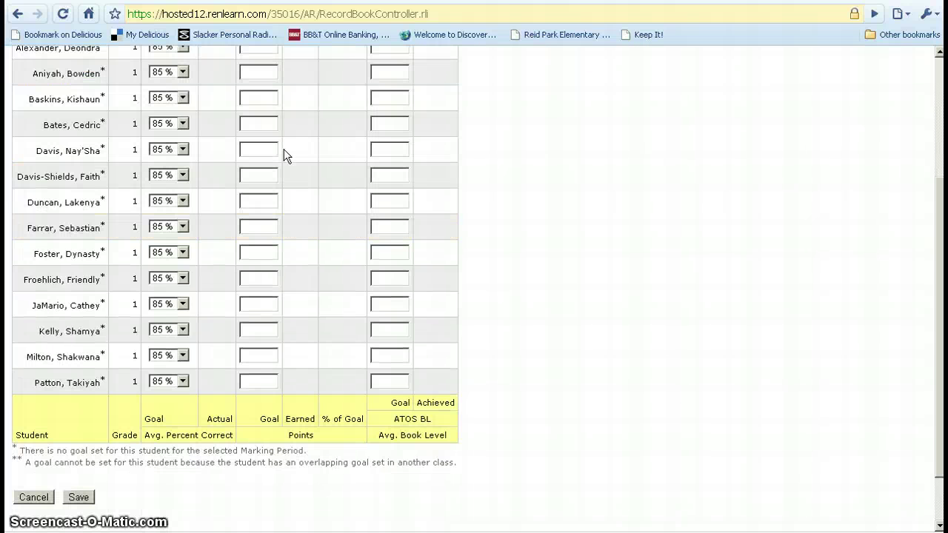
left_click(940, 55)
left_click(939, 55)
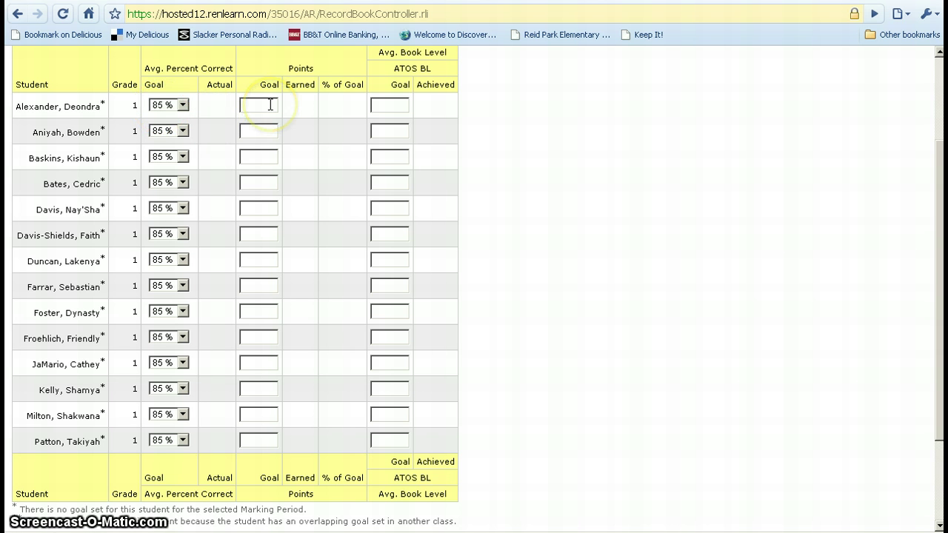
left_click(270, 105)
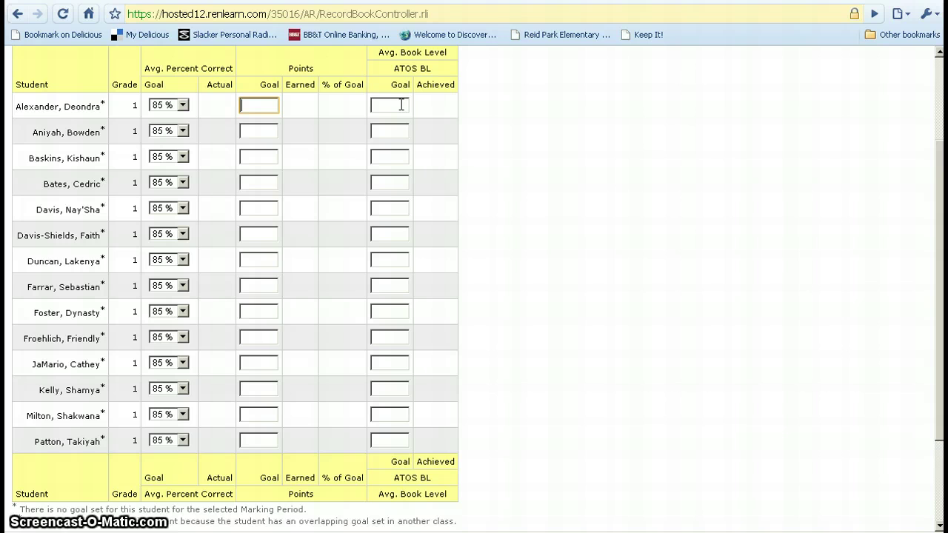
scroll(404, 111, "up", 2)
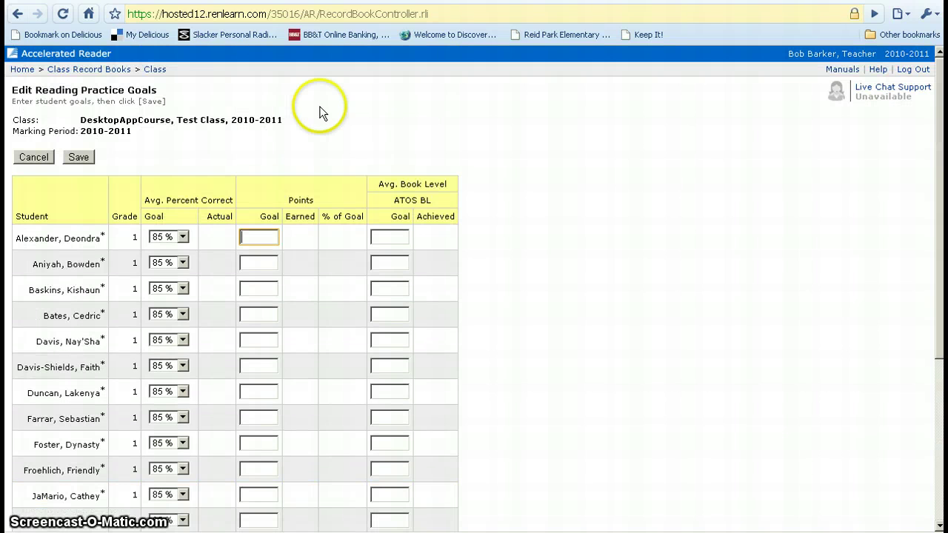
Save the 85.0% average percent correct goals for all students in the class
left_click(80, 158)
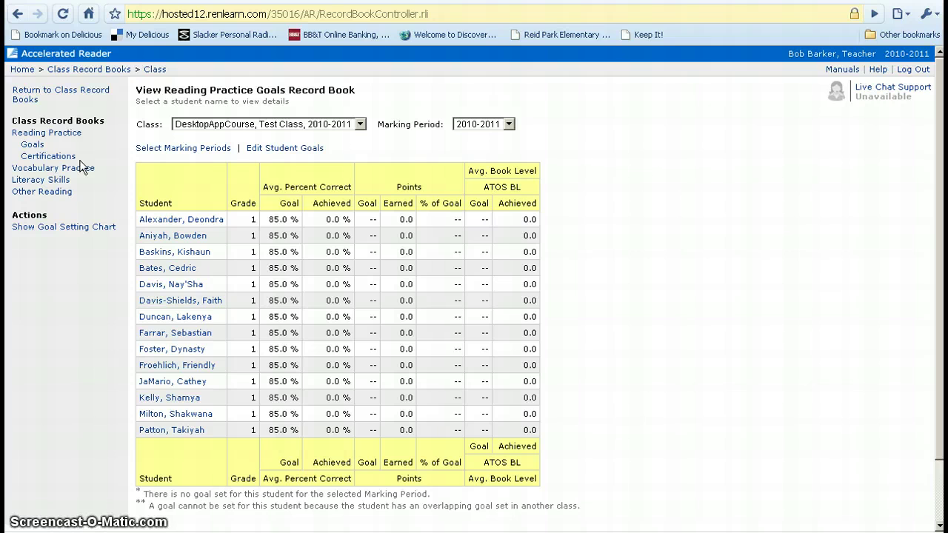
left_click(77, 136)
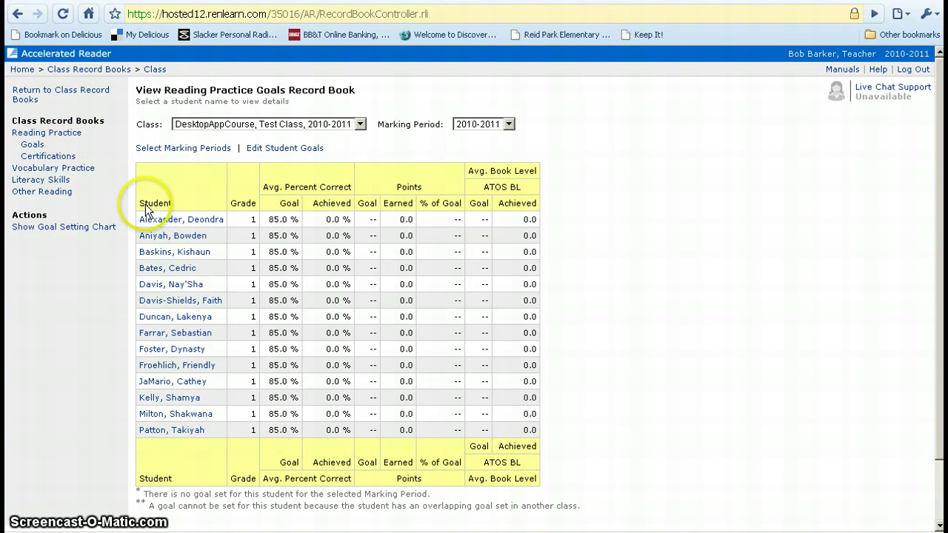